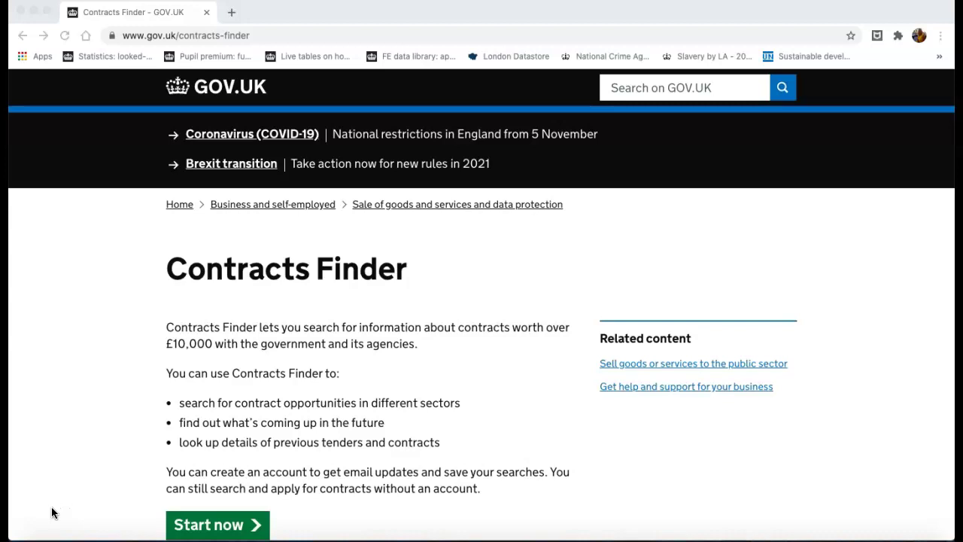
Start the Contracts Finder service and set the contract location to search by region
{"action": "left_click", "coordinate": [212, 526]}
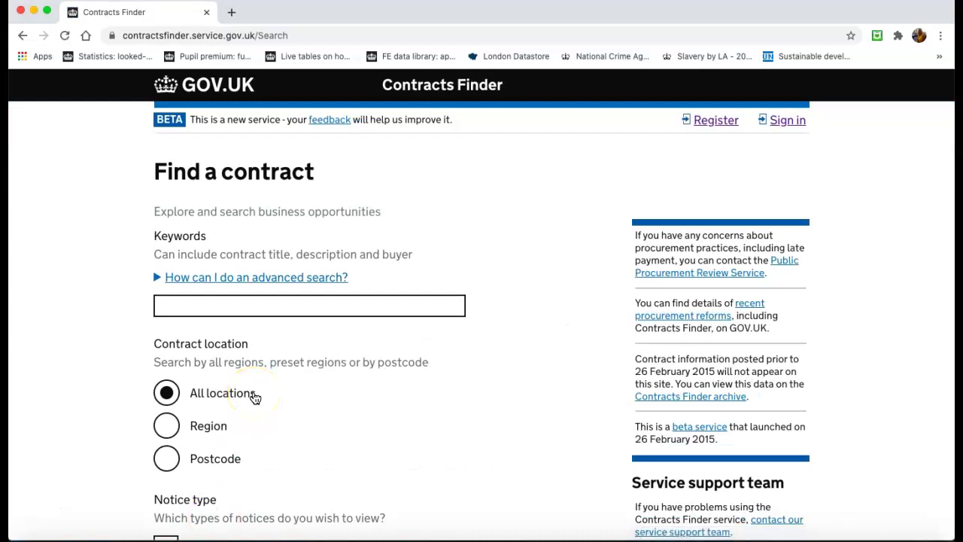
{"action": "scroll", "coordinate": [254, 397], "scroll_direction": "down", "scroll_amount": 2}
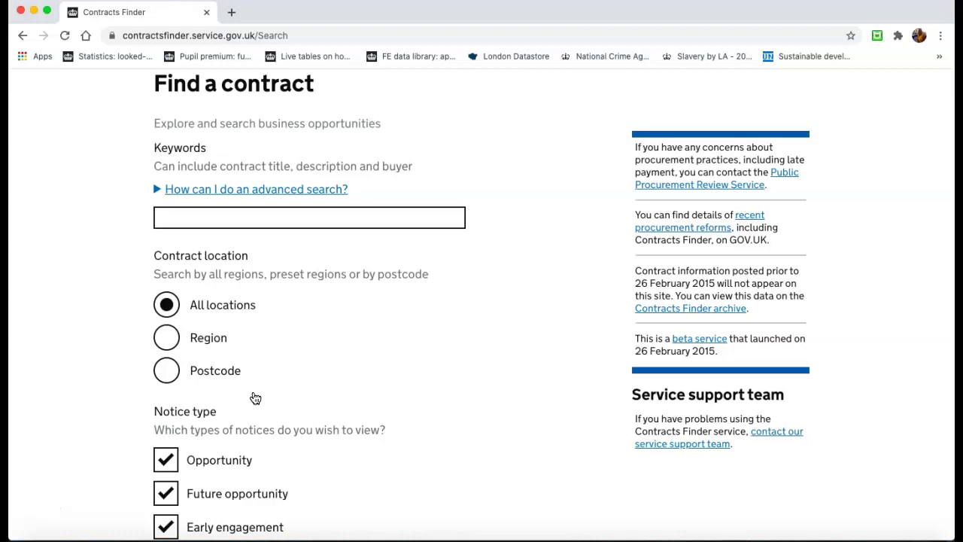
{"action": "left_click", "coordinate": [167, 337]}
{"action": "left_click", "coordinate": [167, 371]}
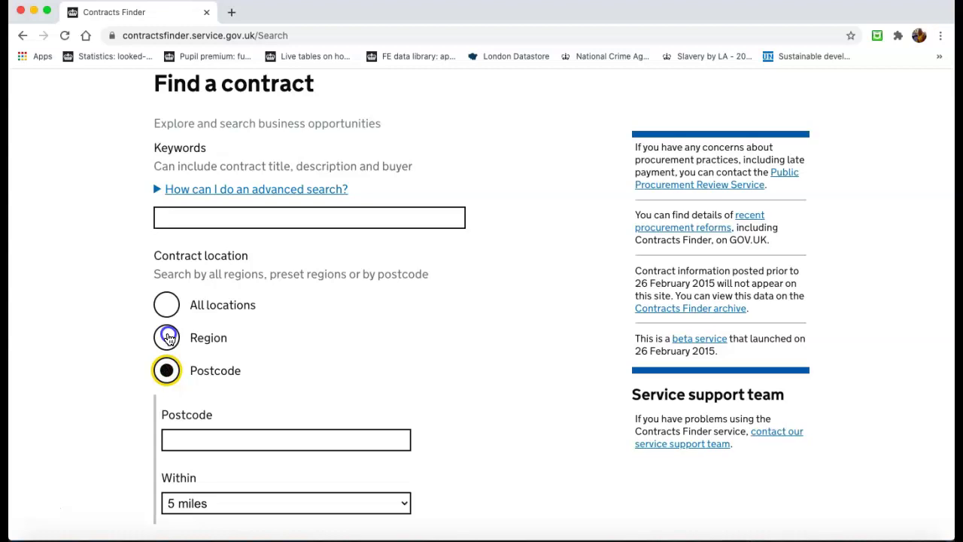
{"action": "left_click", "coordinate": [167, 337]}
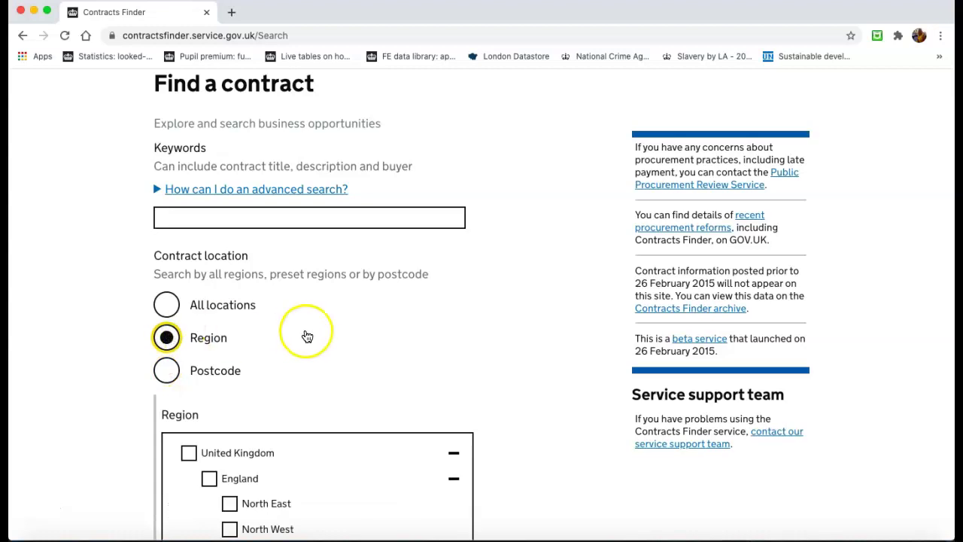
Choose the Yorkshire and the Humber region and run the search with the three notice types kept ticked
{"action": "scroll", "coordinate": [308, 333], "scroll_direction": "down", "scroll_amount": 3}
{"action": "left_click", "coordinate": [229, 455]}
{"action": "scroll", "coordinate": [327, 305], "scroll_direction": "down", "scroll_amount": 2}
{"action": "scroll", "coordinate": [327, 305], "scroll_direction": "down", "scroll_amount": 5}
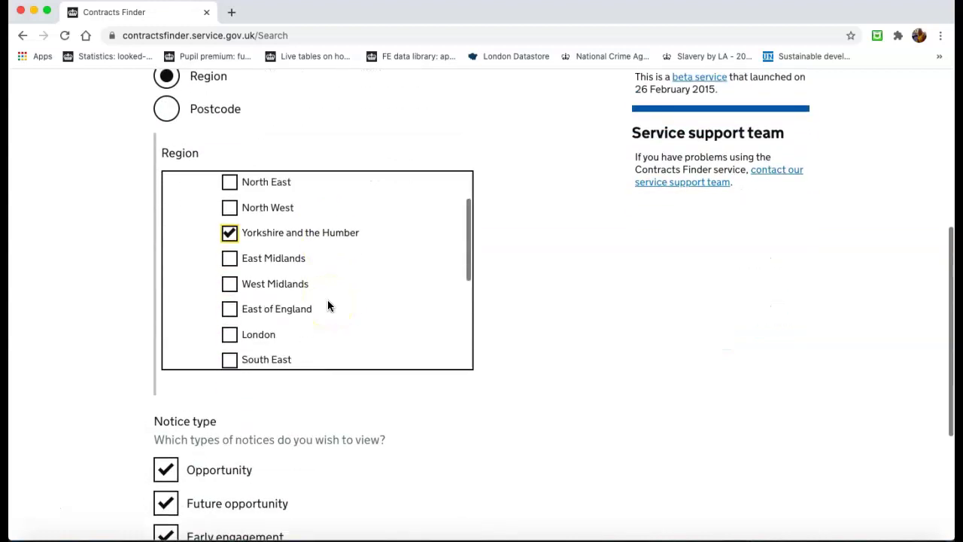
{"action": "scroll", "coordinate": [293, 441], "scroll_direction": "down", "scroll_amount": 3}
{"action": "scroll", "coordinate": [291, 434], "scroll_direction": "down", "scroll_amount": 3}
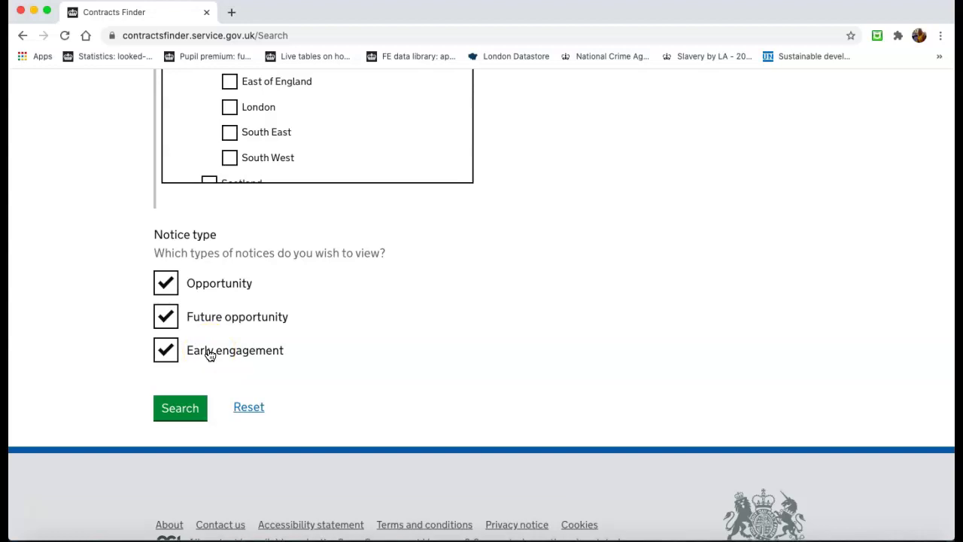
{"action": "left_click", "coordinate": [181, 408]}
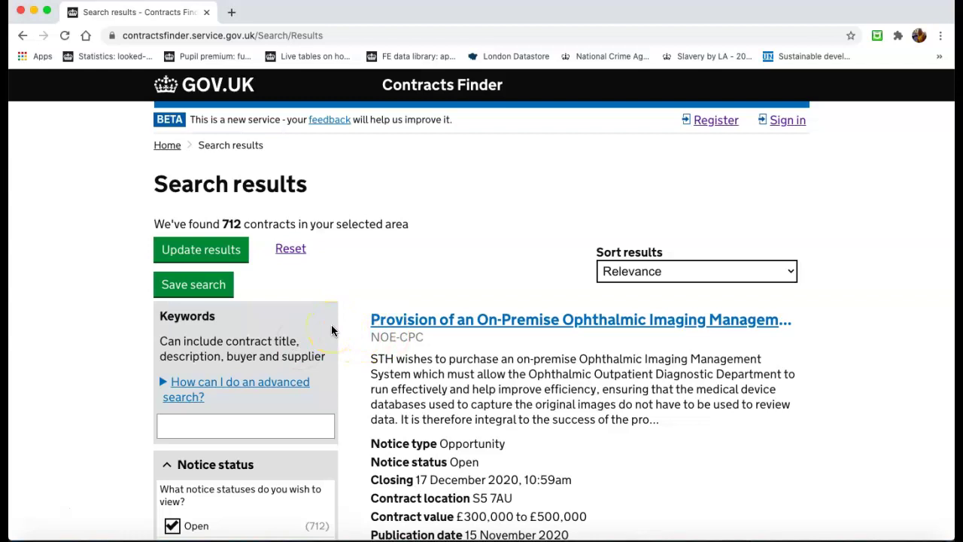
Review the notice status filter in the search results and expand the Notice type filter to examine its options
{"action": "scroll", "coordinate": [332, 329], "scroll_direction": "down", "scroll_amount": 4}
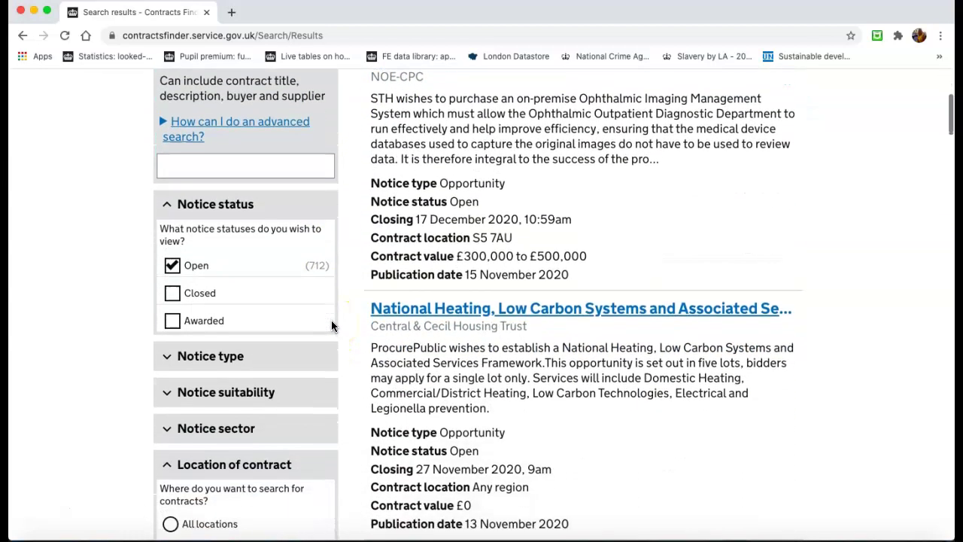
{"action": "scroll", "coordinate": [331, 325], "scroll_direction": "down", "scroll_amount": 1}
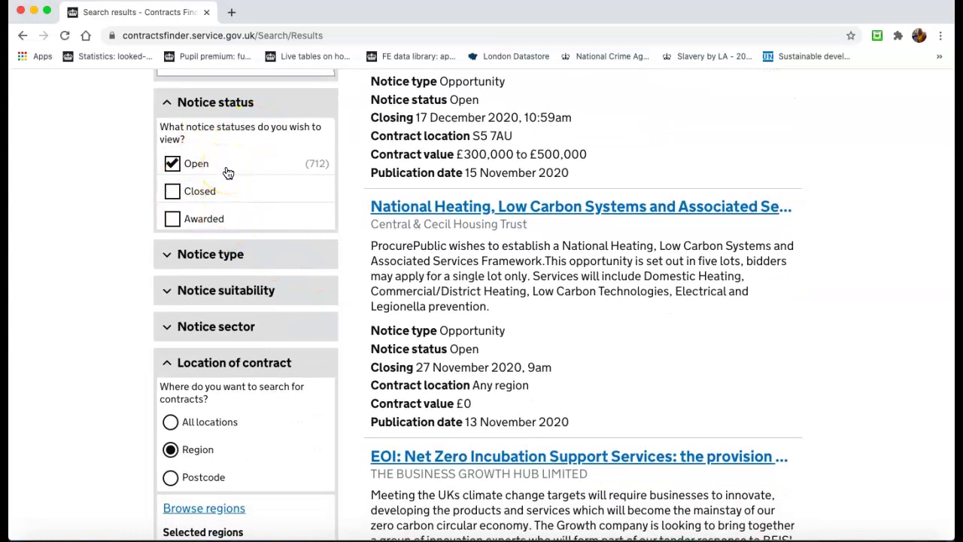
{"action": "left_click", "coordinate": [217, 254]}
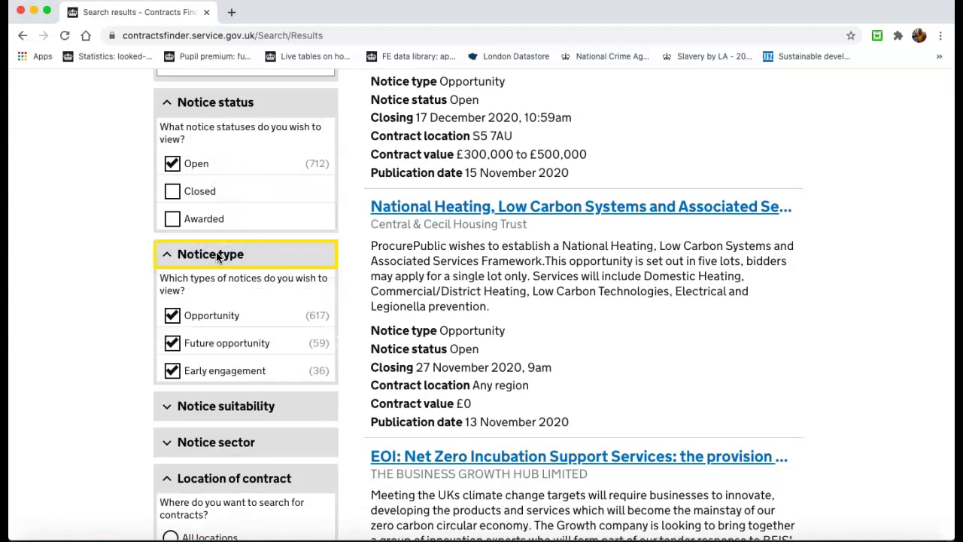
{"action": "scroll", "coordinate": [227, 317], "scroll_direction": "down", "scroll_amount": 2}
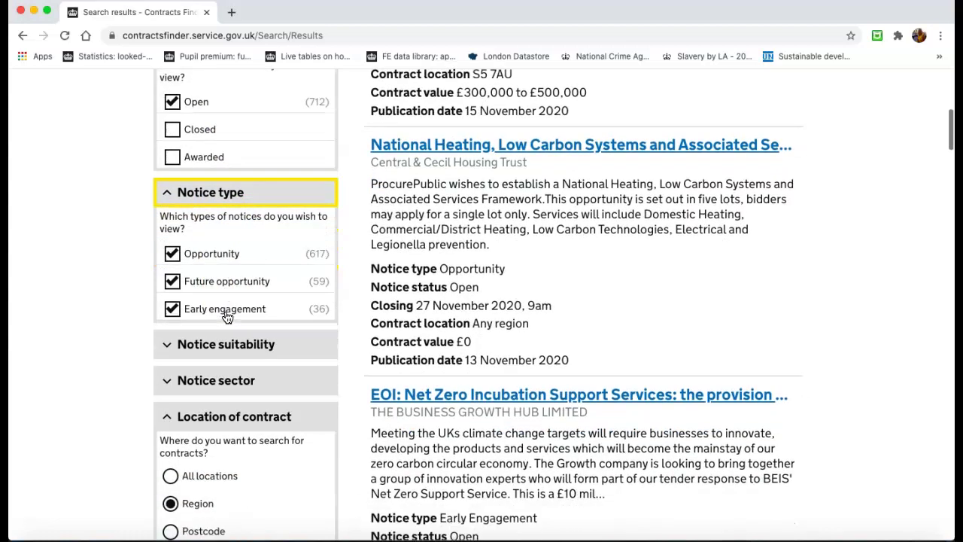
{"action": "scroll", "coordinate": [227, 316], "scroll_direction": "down", "scroll_amount": 1}
{"action": "left_click", "coordinate": [235, 248]}
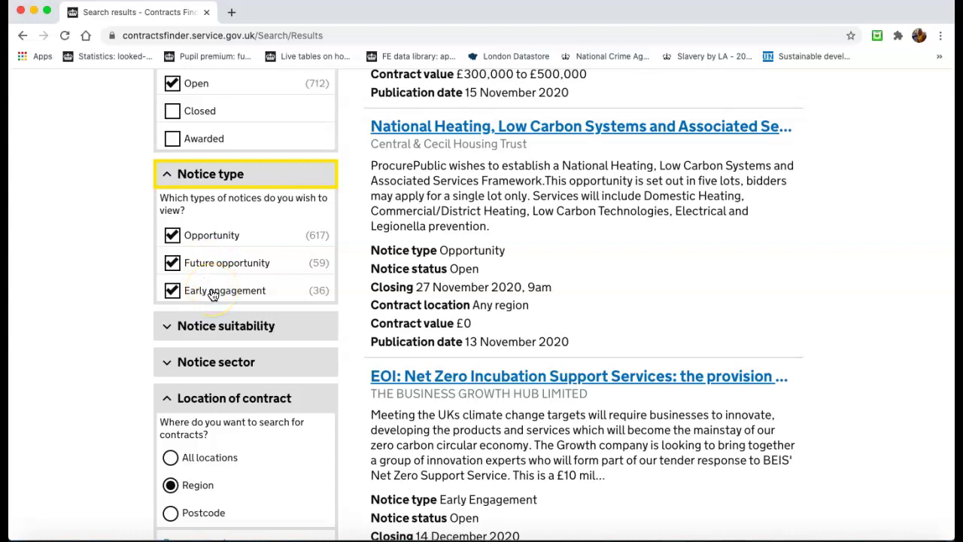
Expand the Notice suitability filter and include notices suitable for SME and suitable for VCSE
{"action": "left_click", "coordinate": [214, 330]}
{"action": "scroll", "coordinate": [212, 327], "scroll_direction": "down", "scroll_amount": 2}
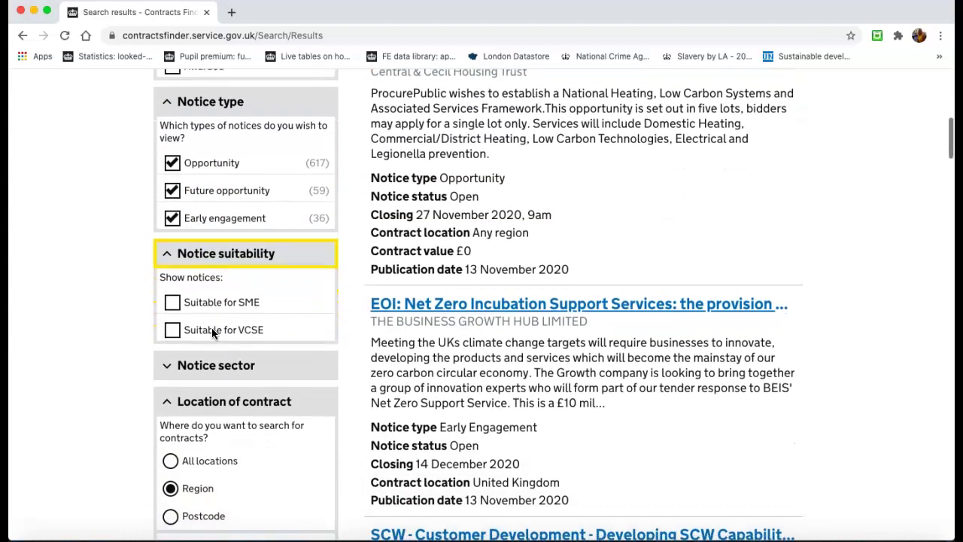
{"action": "left_click", "coordinate": [173, 304]}
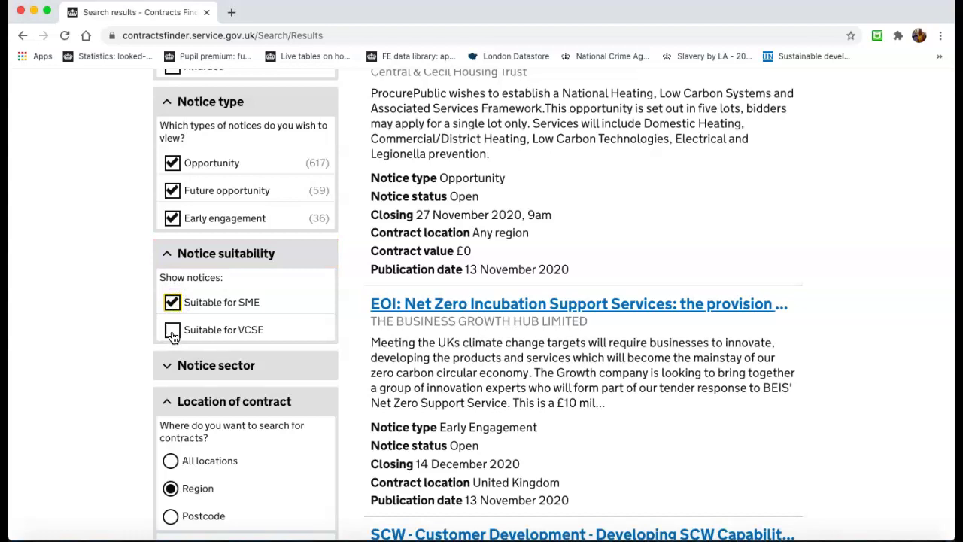
{"action": "left_click", "coordinate": [172, 333]}
Expand the Notice sector filter and review the contract location options
{"action": "scroll", "coordinate": [221, 345], "scroll_direction": "down", "scroll_amount": 1}
{"action": "left_click", "coordinate": [222, 320]}
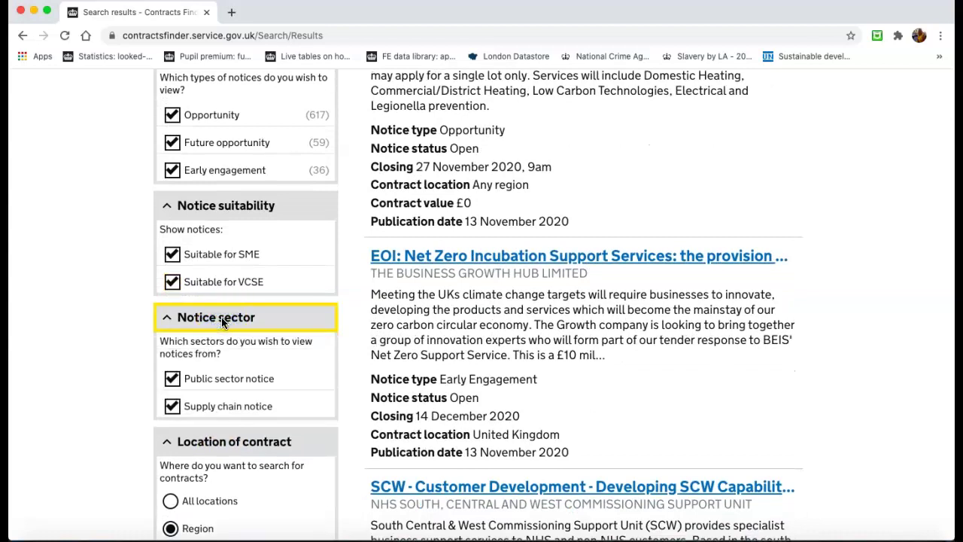
{"action": "scroll", "coordinate": [222, 322], "scroll_direction": "down", "scroll_amount": 1}
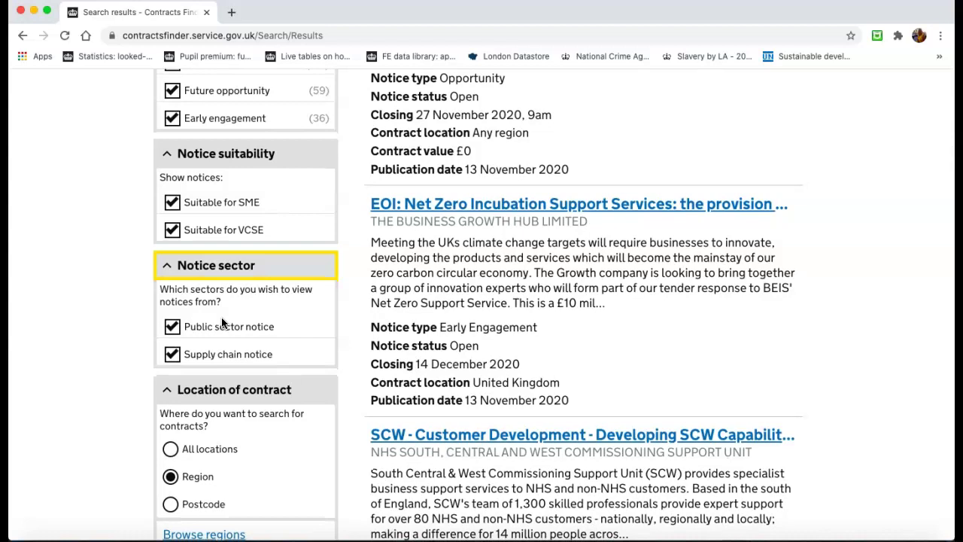
{"action": "scroll", "coordinate": [222, 322], "scroll_direction": "down", "scroll_amount": 5}
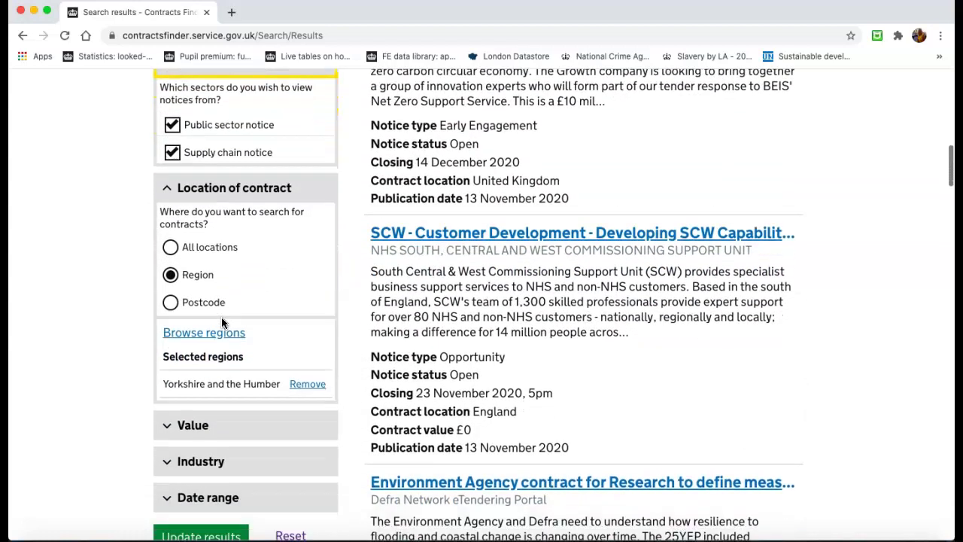
{"action": "left_click", "coordinate": [219, 296]}
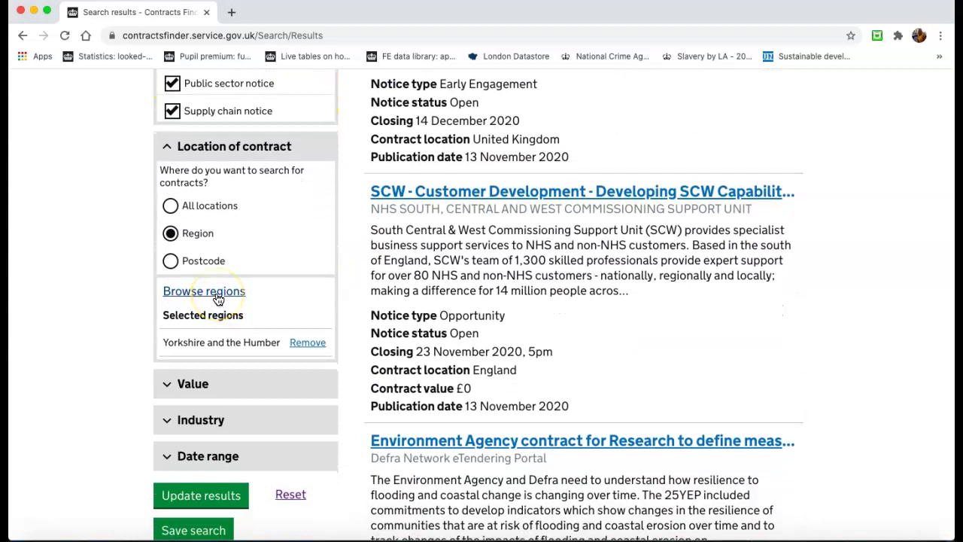
Expand the Value filter to examine the minimum and maximum contract value fields
{"action": "left_click", "coordinate": [216, 384]}
{"action": "scroll", "coordinate": [243, 341], "scroll_direction": "down", "scroll_amount": 1}
{"action": "scroll", "coordinate": [243, 341], "scroll_direction": "down", "scroll_amount": 2}
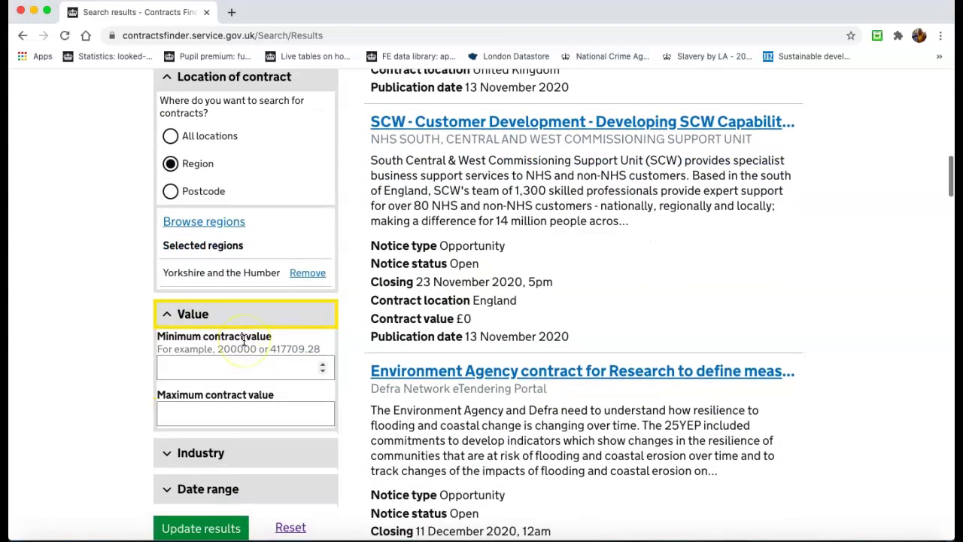
{"action": "left_click", "coordinate": [217, 367]}
{"action": "scroll", "coordinate": [217, 367], "scroll_direction": "down", "scroll_amount": 2}
Expand the Industry filter, open the CPV code filter and look through its list of code categories
{"action": "left_click", "coordinate": [198, 396]}
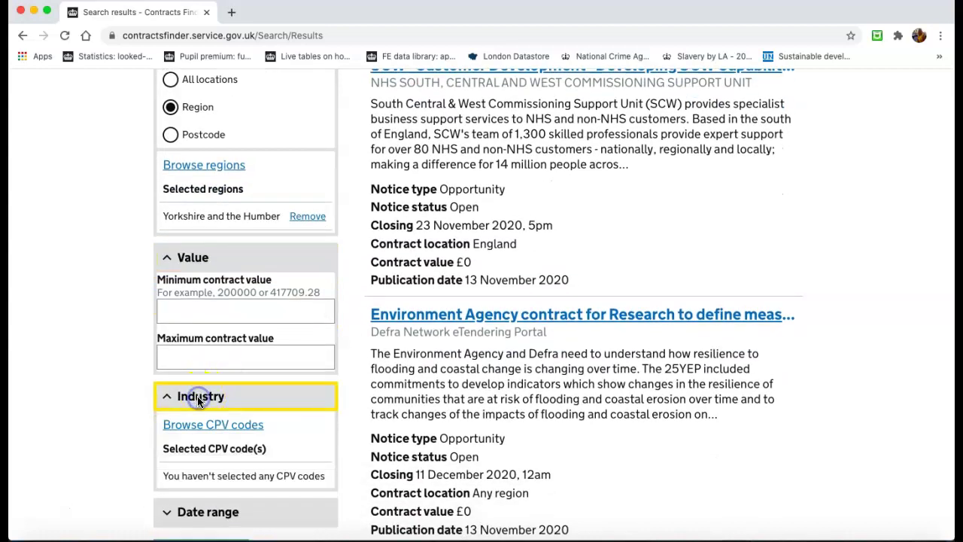
{"action": "scroll", "coordinate": [198, 399], "scroll_direction": "down", "scroll_amount": 1}
{"action": "left_click", "coordinate": [193, 354]}
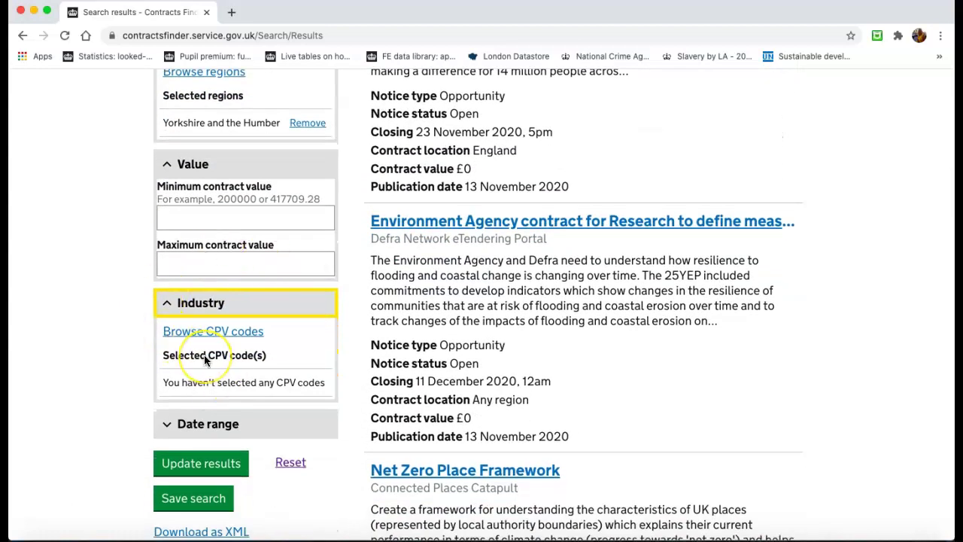
{"action": "left_click", "coordinate": [230, 340]}
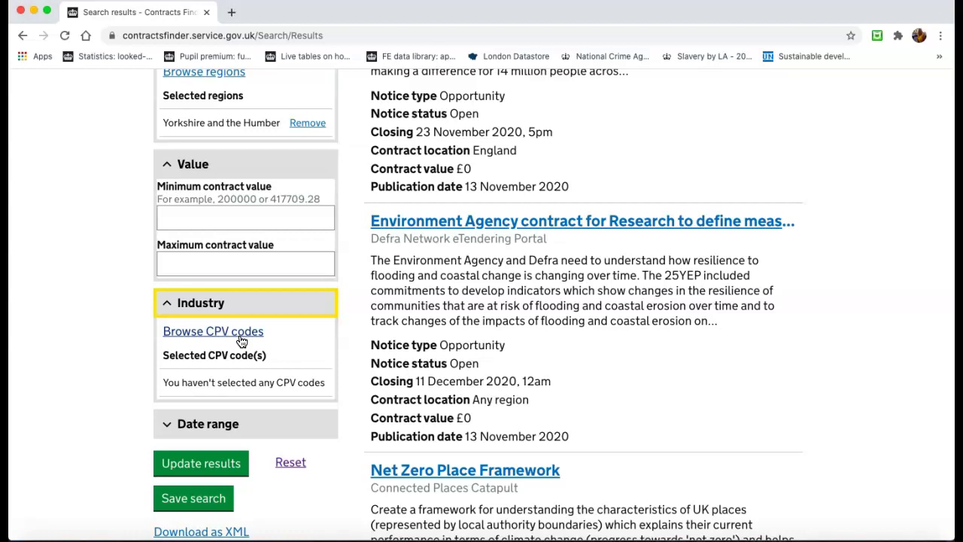
{"action": "left_click", "coordinate": [241, 334]}
{"action": "left_click", "coordinate": [304, 172]}
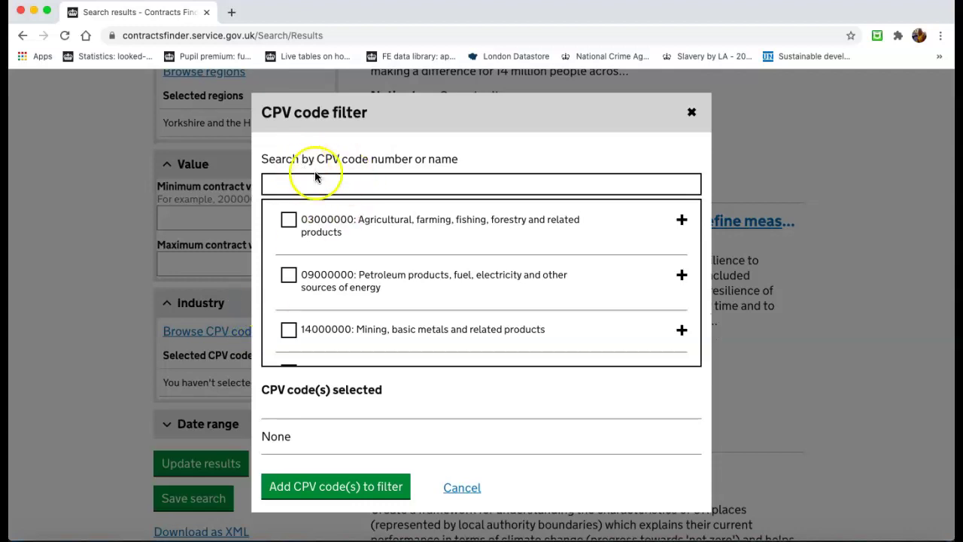
{"action": "scroll", "coordinate": [365, 305], "scroll_direction": "down", "scroll_amount": 15}
{"action": "scroll", "coordinate": [340, 302], "scroll_direction": "down", "scroll_amount": 3}
{"action": "scroll", "coordinate": [339, 302], "scroll_direction": "up", "scroll_amount": 15}
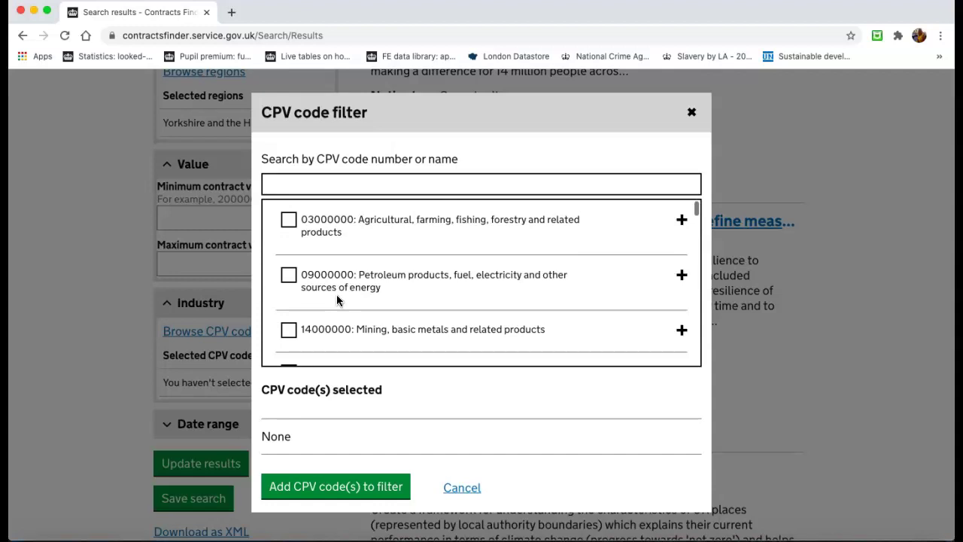
Search the CPV codes for "consultancy" and look through the suggested codes
{"action": "left_click", "coordinate": [304, 182]}
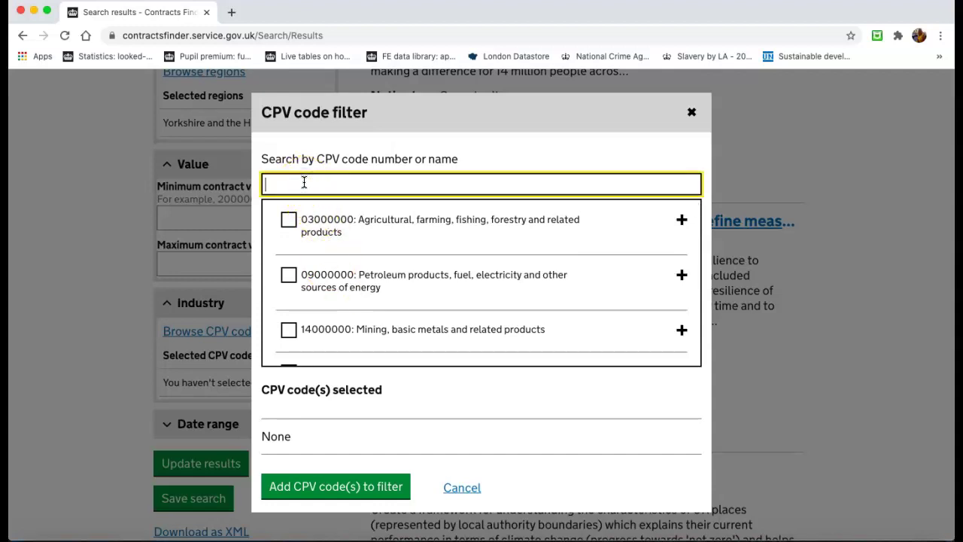
{"action": "type", "text": "cons"}
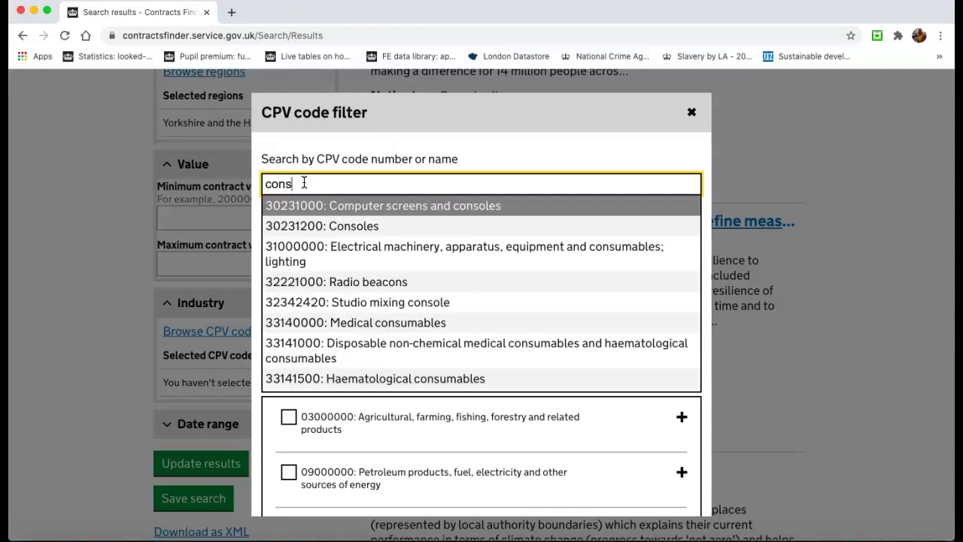
{"action": "type", "text": "ultancy"}
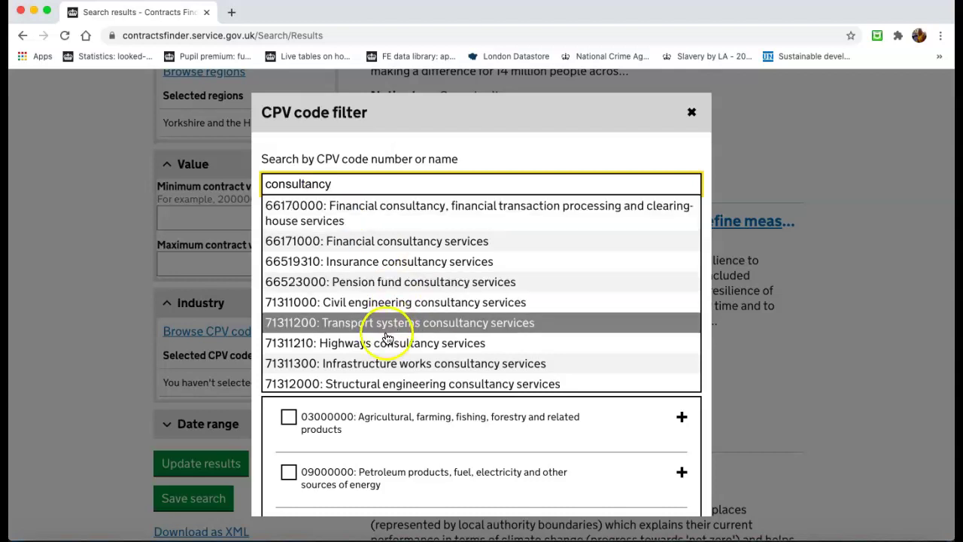
{"action": "scroll", "coordinate": [380, 282], "scroll_direction": "down", "scroll_amount": 4}
{"action": "scroll", "coordinate": [381, 292], "scroll_direction": "down", "scroll_amount": 7}
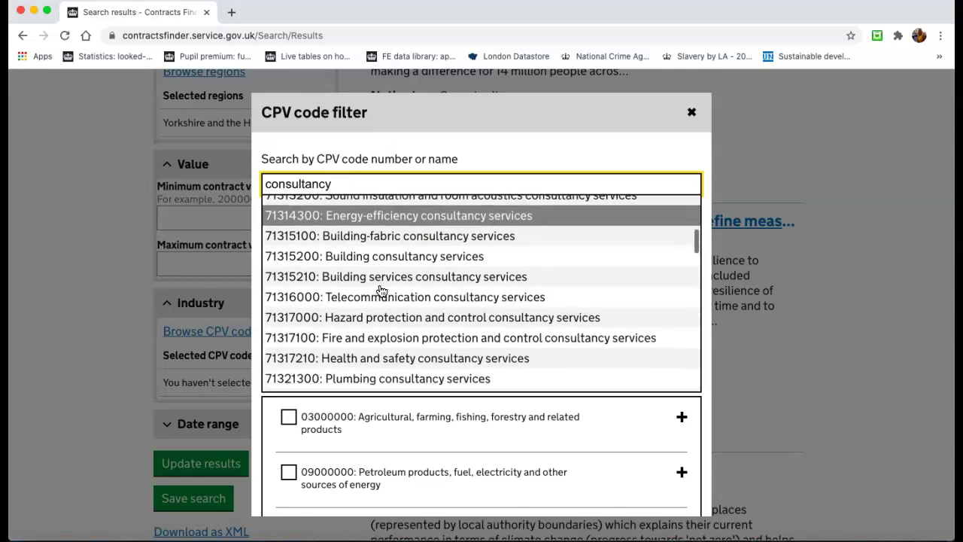
{"action": "scroll", "coordinate": [382, 292], "scroll_direction": "down", "scroll_amount": 6}
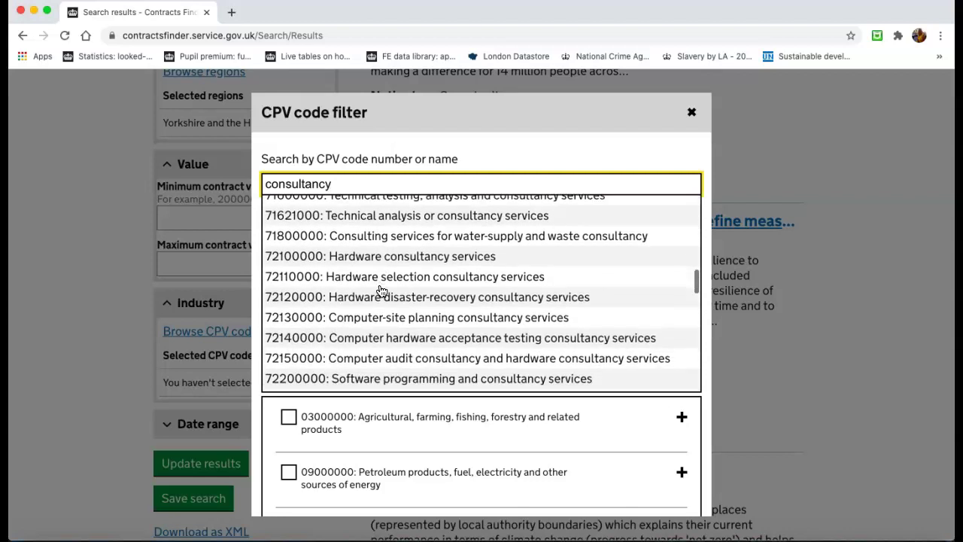
{"action": "scroll", "coordinate": [382, 292], "scroll_direction": "up", "scroll_amount": 10}
{"action": "scroll", "coordinate": [381, 292], "scroll_direction": "up", "scroll_amount": 6}
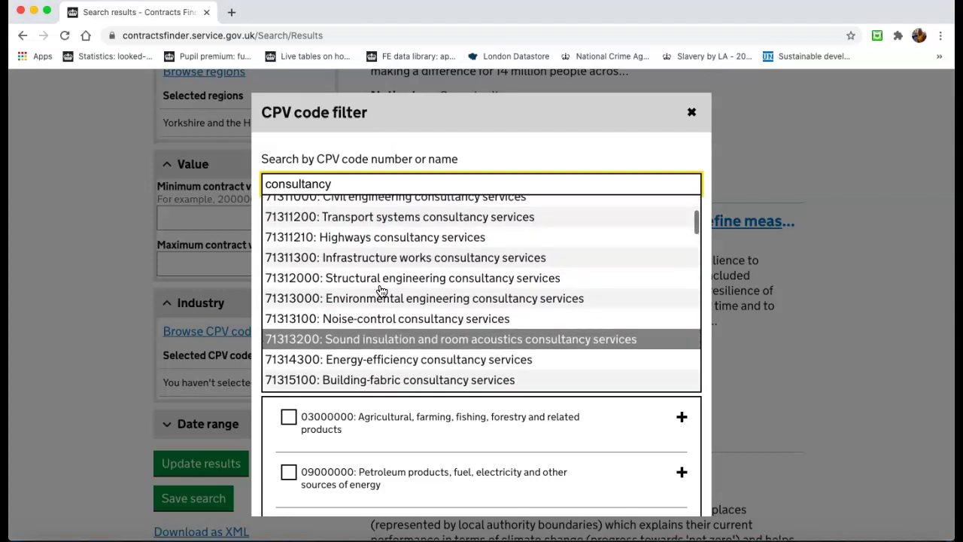
Narrow the CPV code search to "procurement consultancy"
{"action": "left_click", "coordinate": [267, 184]}
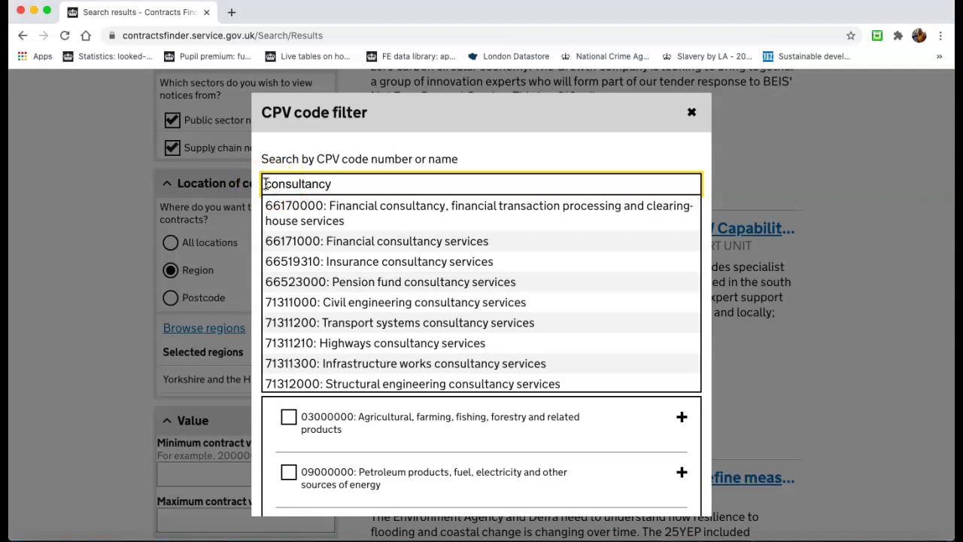
{"action": "type", "text": "procurement"}
{"action": "left_click", "coordinate": [316, 211]}
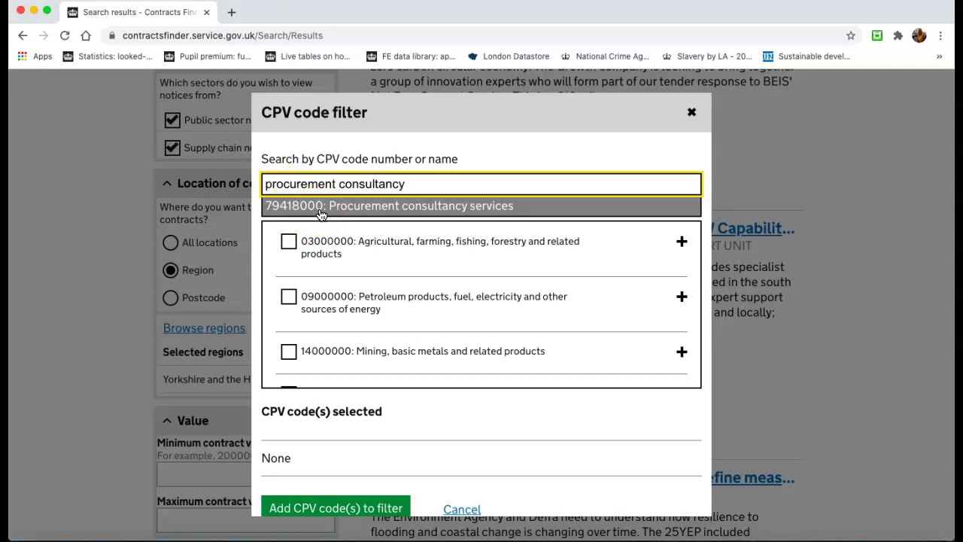
Replace "procurement" with "financial" so the CPV code search reads "financial consultancy"
{"action": "key", "text": "BackSpace"}
{"action": "key", "text": "BackSpace"}
{"action": "key", "text": "BackSpace"}
{"action": "key", "text": "BackSpace"}
{"action": "key", "text": "BackSpace"}
{"action": "key", "text": "BackSpace"}
{"action": "key", "text": "BackSpace"}
{"action": "key", "text": "BackSpace"}
{"action": "key", "text": "BackSpace"}
{"action": "key", "text": "BackSpace"}
{"action": "key", "text": "BackSpace"}
{"action": "key", "text": "BackSpace"}
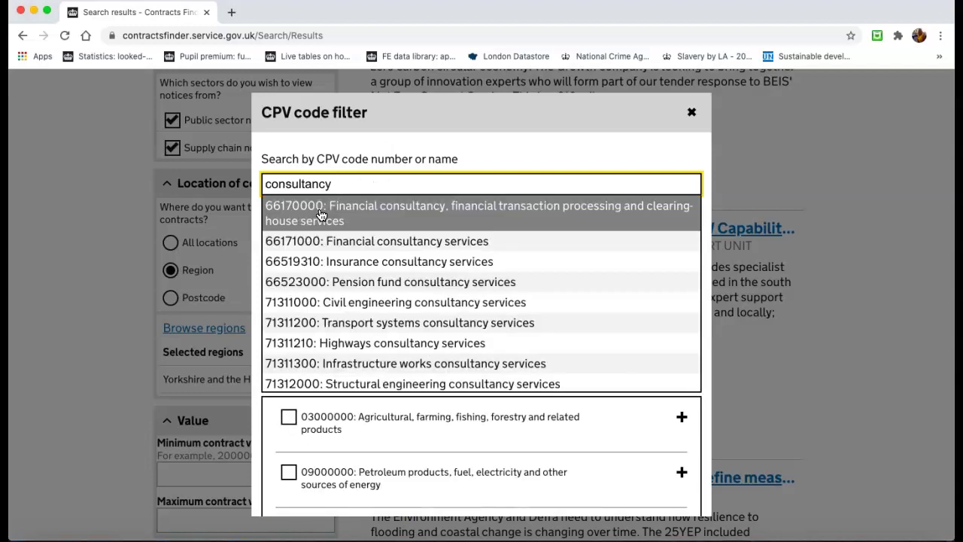
{"action": "type", "text": "financial"}
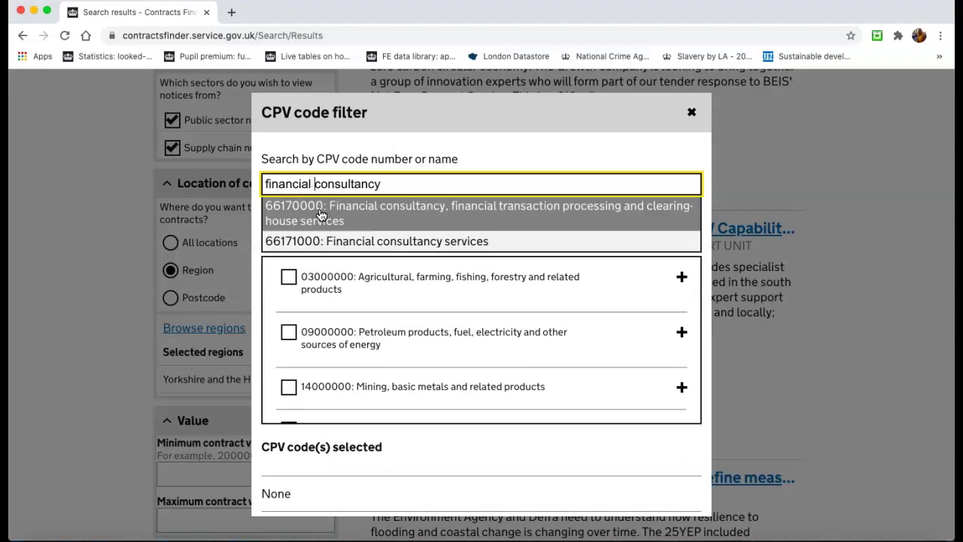
Remove "financial" from the CPV code search, leaving only "consultancy"
{"action": "key", "text": "BackSpace"}
{"action": "key", "text": "BackSpace"}
{"action": "key", "text": "BackSpace"}
{"action": "key", "text": "BackSpace"}
{"action": "key", "text": "BackSpace"}
{"action": "key", "text": "BackSpace"}
{"action": "key", "text": "BackSpace"}
{"action": "key", "text": "BackSpace"}
{"action": "key", "text": "BackSpace"}
{"action": "key", "text": "BackSpace"}
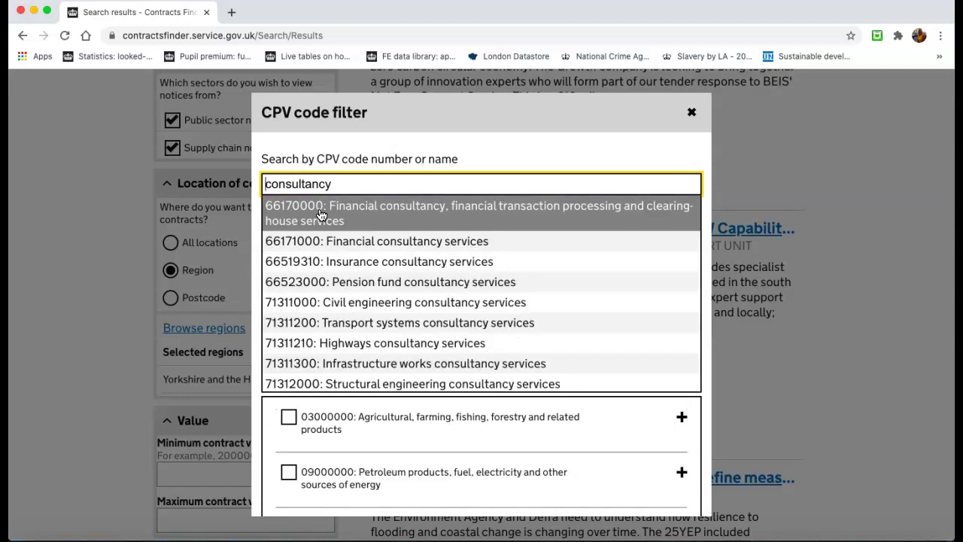
Try the CPV code search with "environmental consultancy", then remove "environmental" from the search text
{"action": "type", "text": "environmental"}
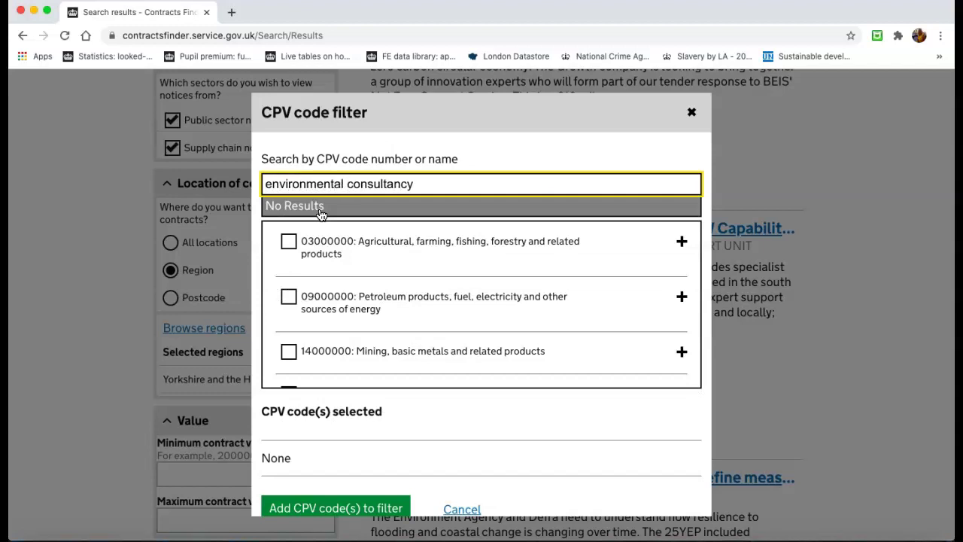
{"action": "key", "text": "BackSpace"}
{"action": "key", "text": "BackSpace"}
{"action": "key", "text": "BackSpace"}
{"action": "key", "text": "BackSpace"}
{"action": "key", "text": "BackSpace"}
{"action": "key", "text": "BackSpace"}
{"action": "key", "text": "BackSpace"}
{"action": "key", "text": "BackSpace"}
{"action": "key", "text": "BackSpace"}
{"action": "key", "text": "BackSpace"}
{"action": "key", "text": "BackSpace"}
{"action": "key", "text": "BackSpace"}
{"action": "key", "text": "BackSpace"}
{"action": "key", "text": "BackSpace"}
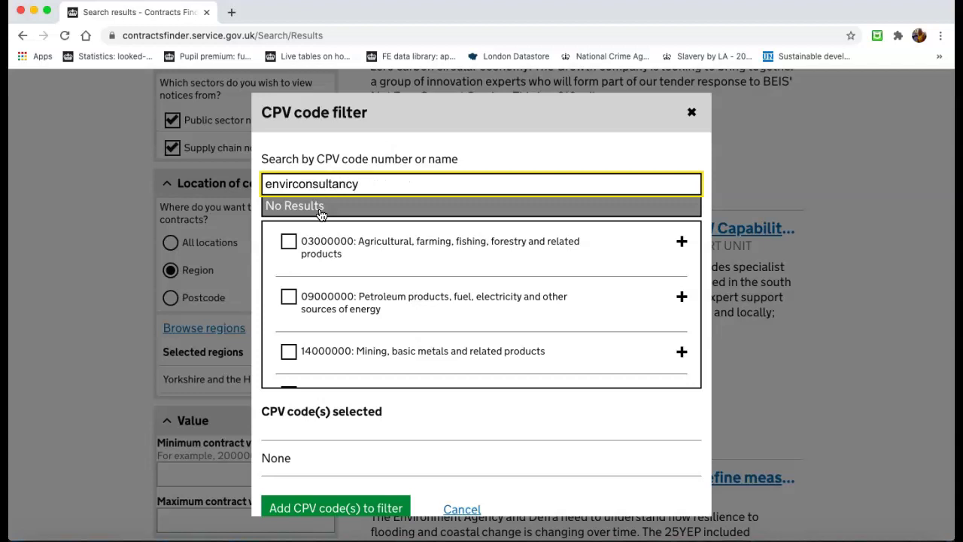
Search the CPV codes for "procurement consultancy" and add 79418000: Procurement consultancy services to the industry filter
{"action": "type", "text": "procureme"}
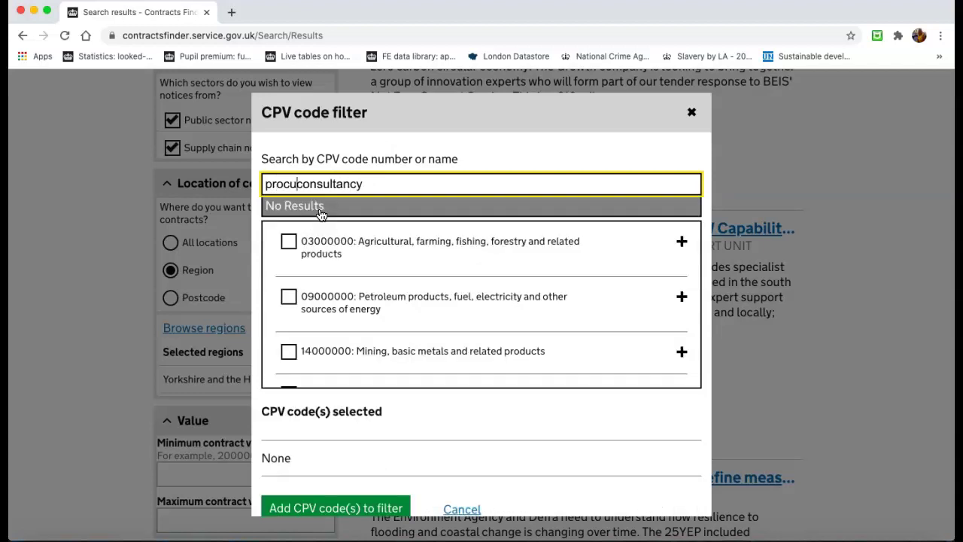
{"action": "type", "text": "nt"}
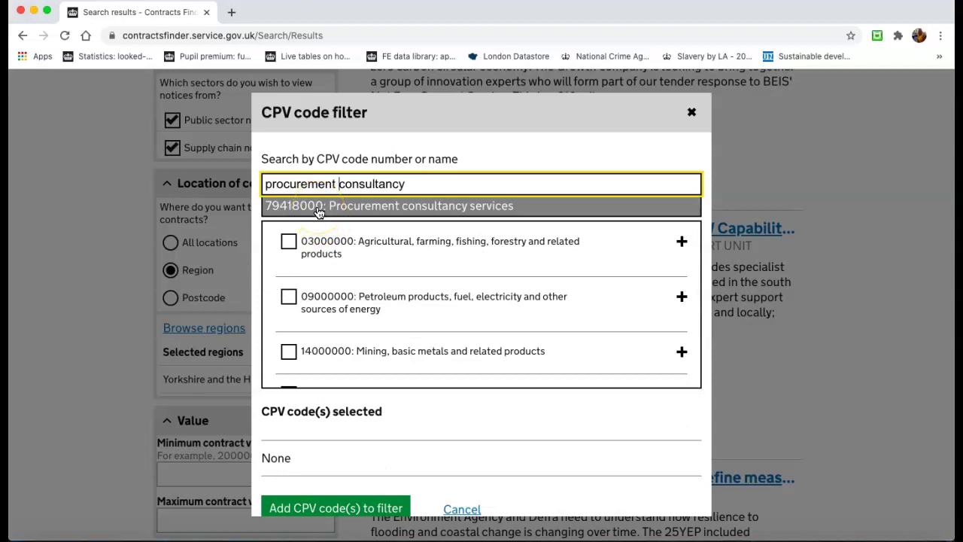
{"action": "left_click", "coordinate": [319, 208]}
{"action": "left_click", "coordinate": [312, 489]}
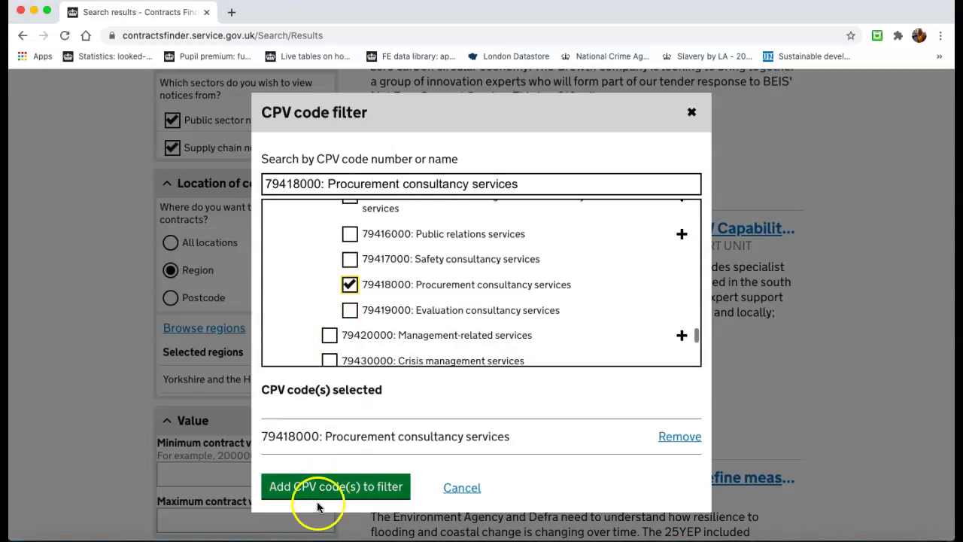
{"action": "left_click", "coordinate": [312, 493]}
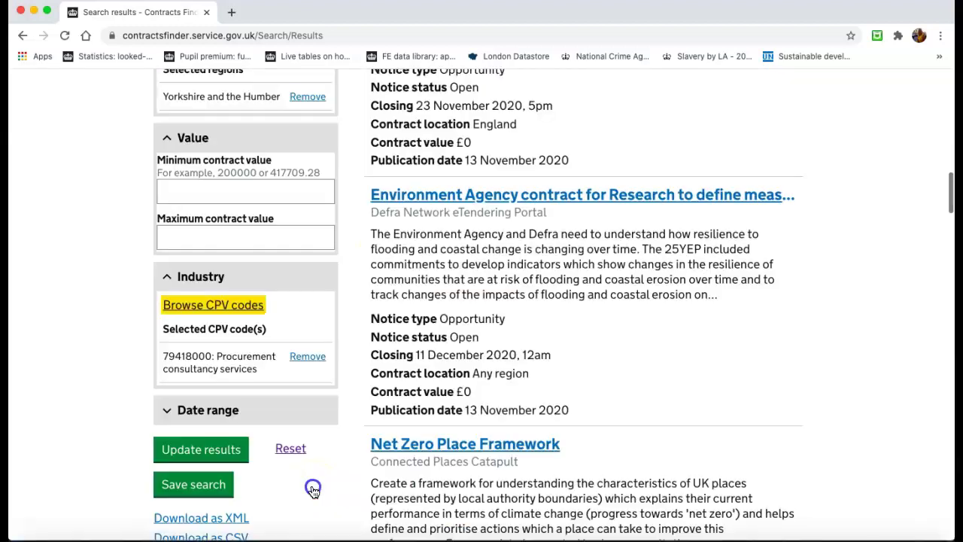
Check the selected filters and update the search results with the procurement consultancy CPV code applied
{"action": "scroll", "coordinate": [245, 422], "scroll_direction": "down", "scroll_amount": 2}
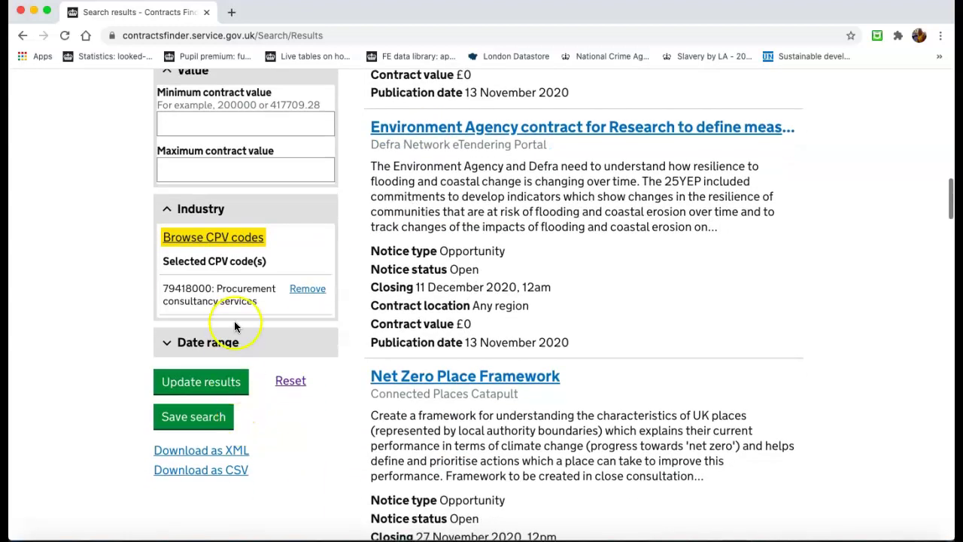
{"action": "scroll", "coordinate": [235, 332], "scroll_direction": "up", "scroll_amount": 3}
{"action": "scroll", "coordinate": [233, 325], "scroll_direction": "up", "scroll_amount": 3}
{"action": "scroll", "coordinate": [234, 325], "scroll_direction": "down", "scroll_amount": 3}
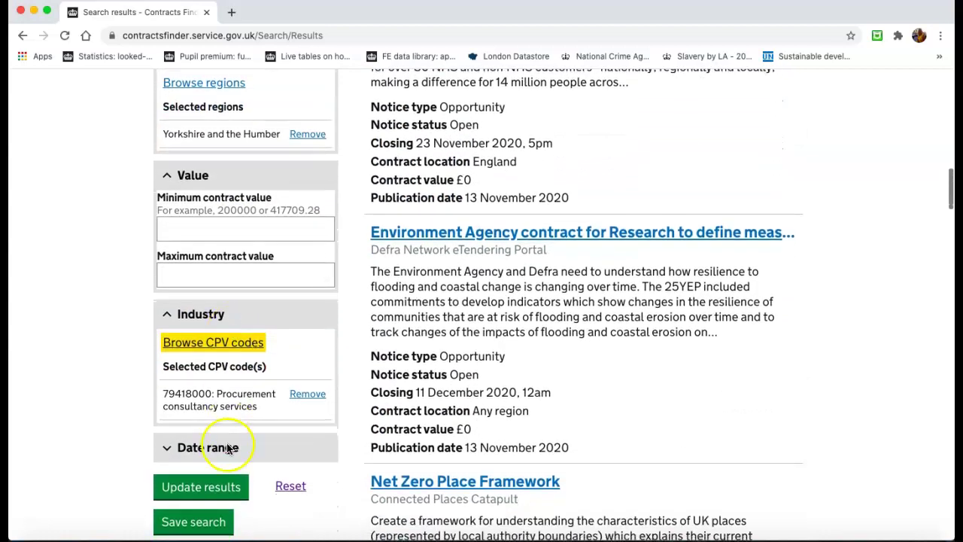
{"action": "left_click", "coordinate": [216, 490]}
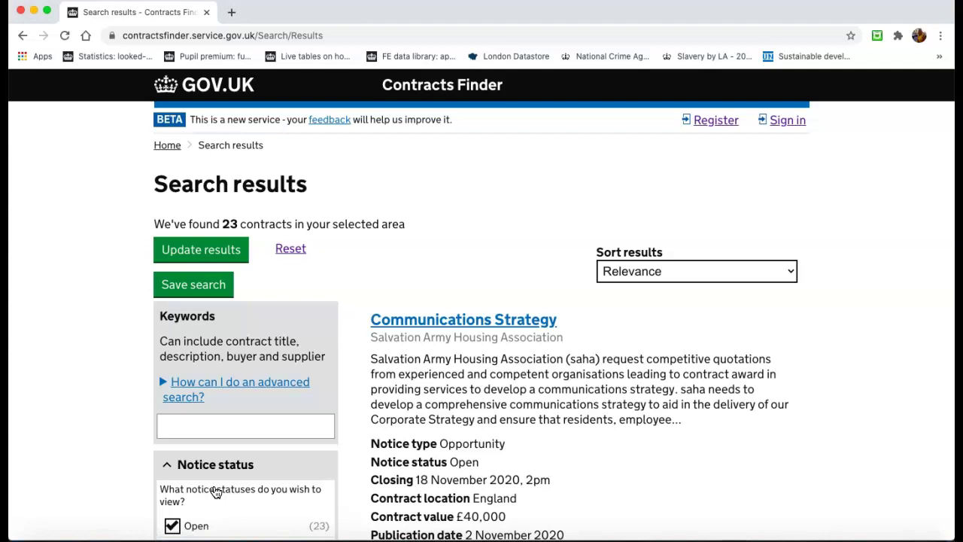
Review the applied filters and request to save the current contract search
{"action": "scroll", "coordinate": [216, 491], "scroll_direction": "down", "scroll_amount": 5}
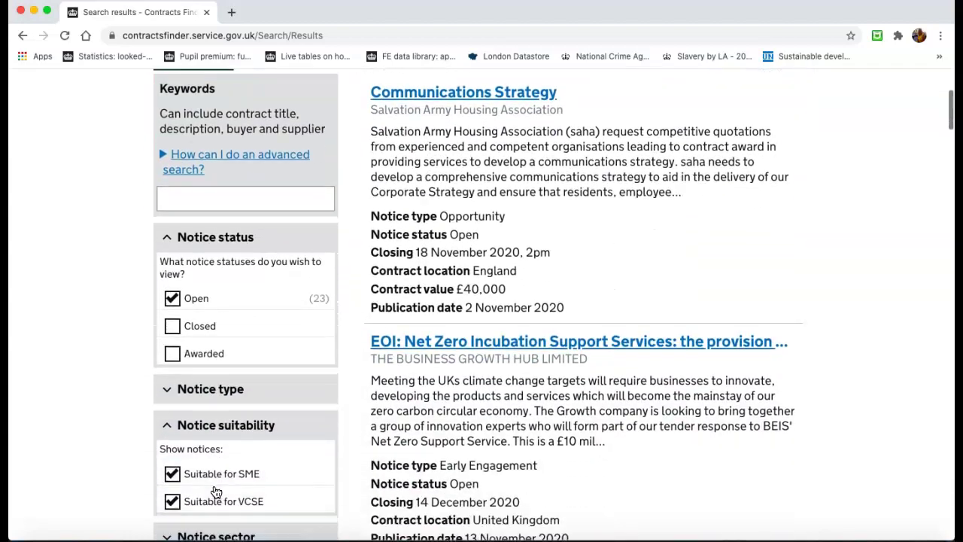
{"action": "scroll", "coordinate": [216, 492], "scroll_direction": "up", "scroll_amount": 4}
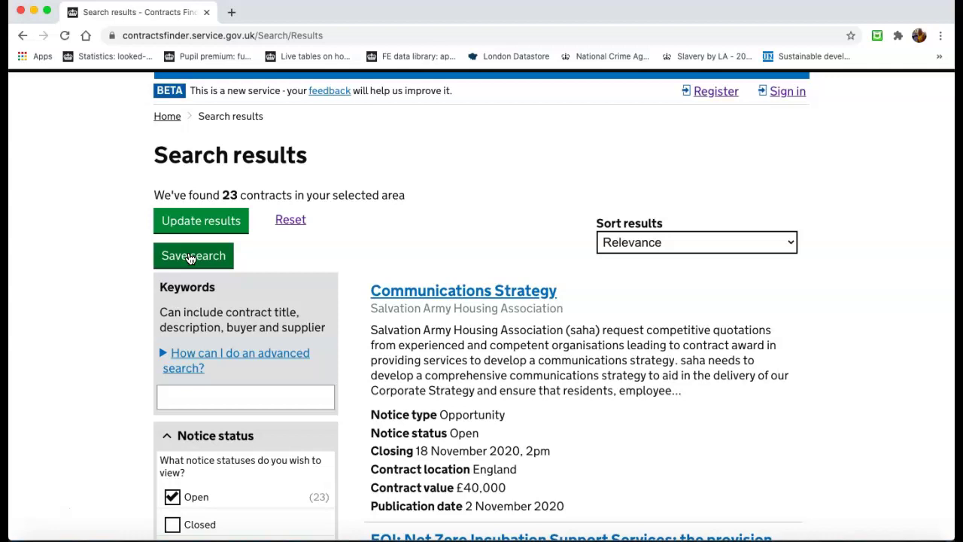
{"action": "left_click", "coordinate": [190, 258]}
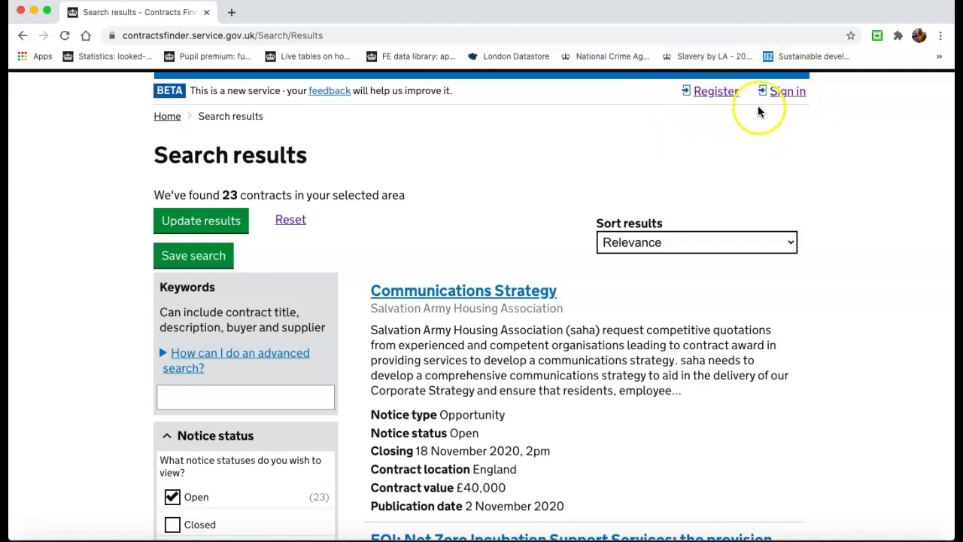
{"action": "left_click", "coordinate": [188, 263]}
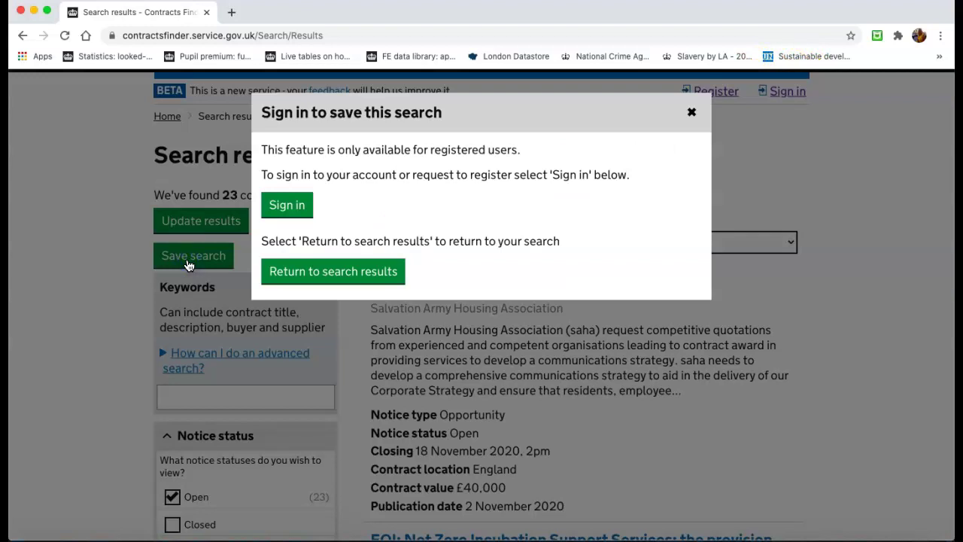
Sign in to the supplier account from the save-search prompt, using the prefilled email and password
{"action": "left_click", "coordinate": [287, 211]}
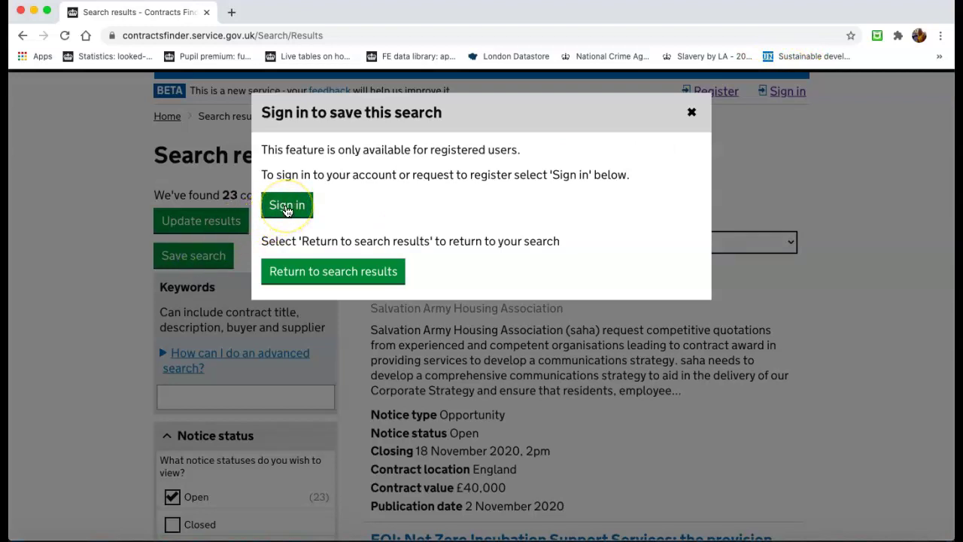
{"action": "left_click", "coordinate": [286, 209]}
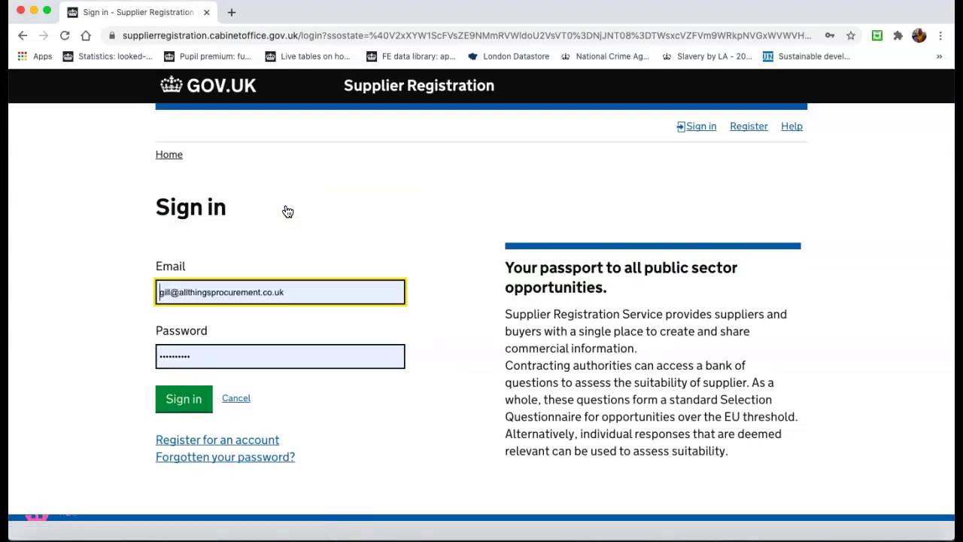
{"action": "left_click", "coordinate": [177, 402]}
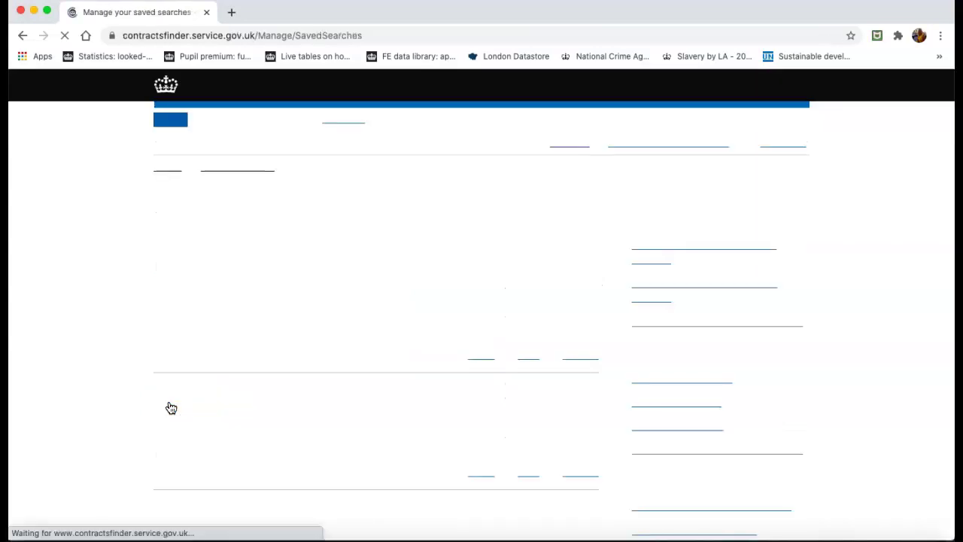
Look over the saved searches for Sustainability and Procurement and their email alert settings
{"action": "scroll", "coordinate": [171, 407], "scroll_direction": "down", "scroll_amount": 3}
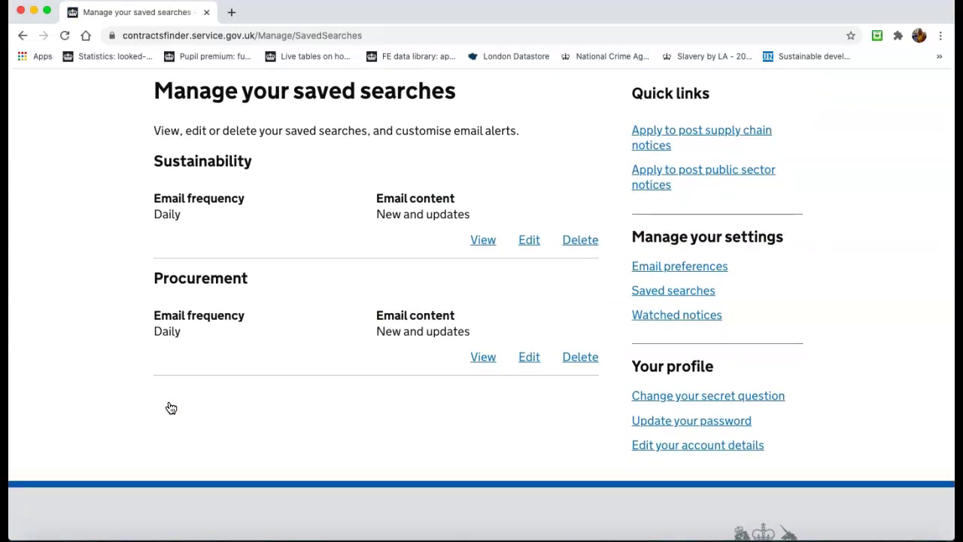
{"action": "scroll", "coordinate": [171, 407], "scroll_direction": "up", "scroll_amount": 2}
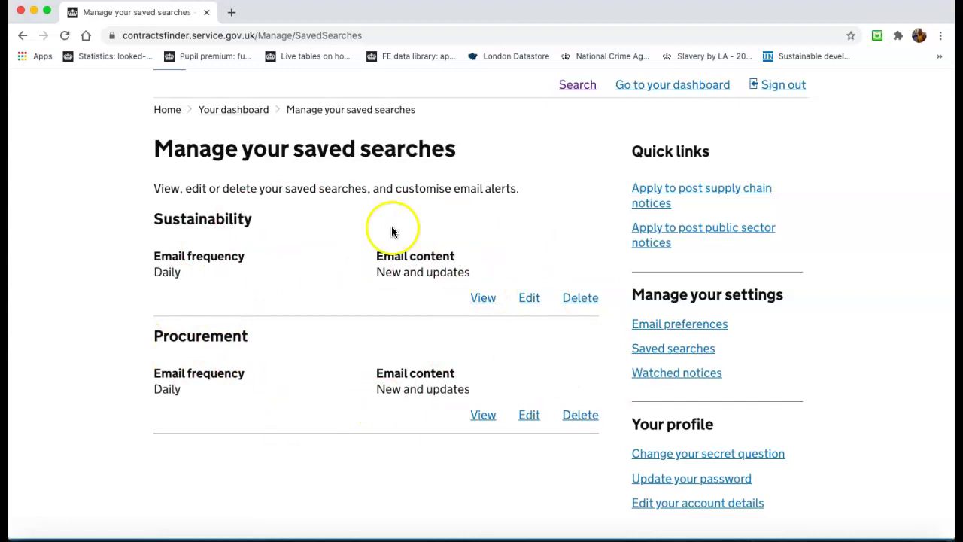
{"action": "scroll", "coordinate": [349, 350], "scroll_direction": "up", "scroll_amount": 2}
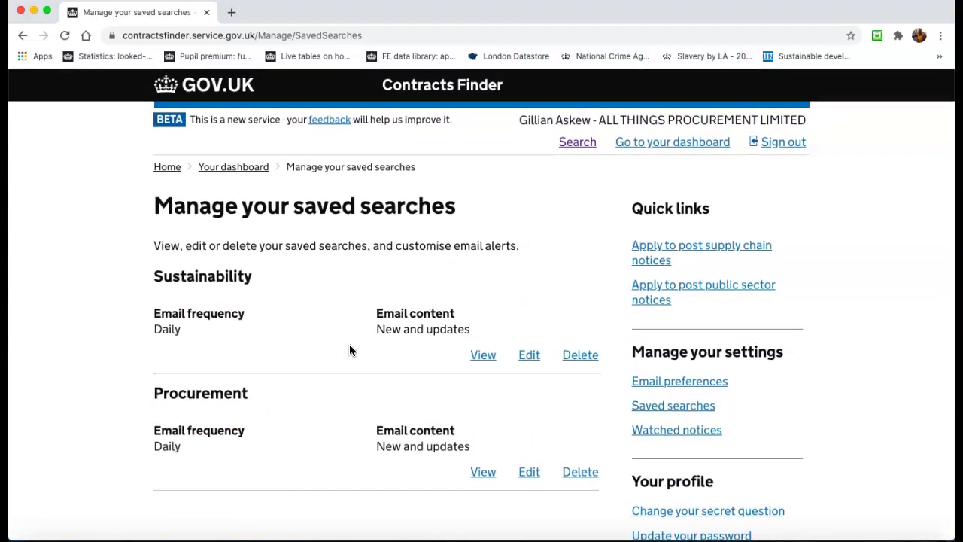